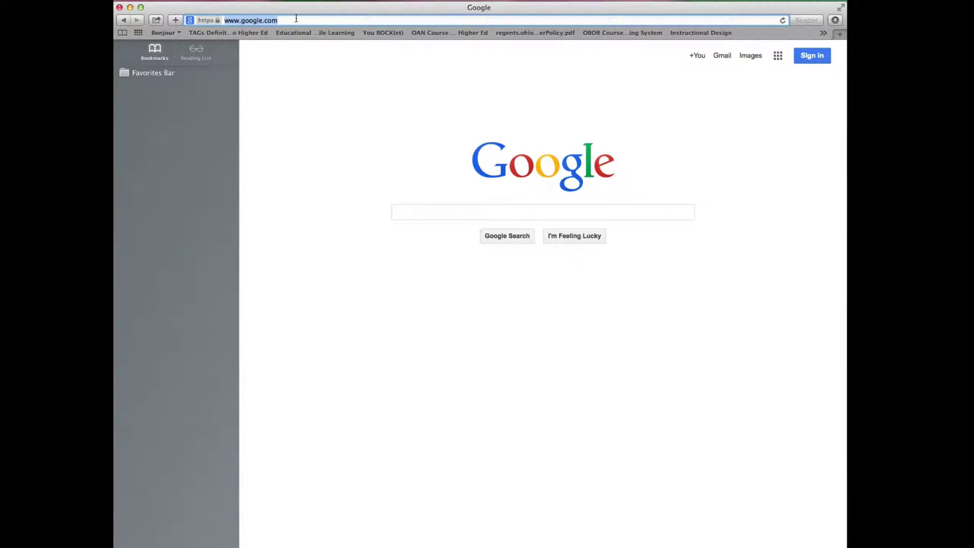
- Log in to the myUT portal at myut.utoledo.edu and open the Faculty & Advisor area
{"action": "type", "text": "myut"}
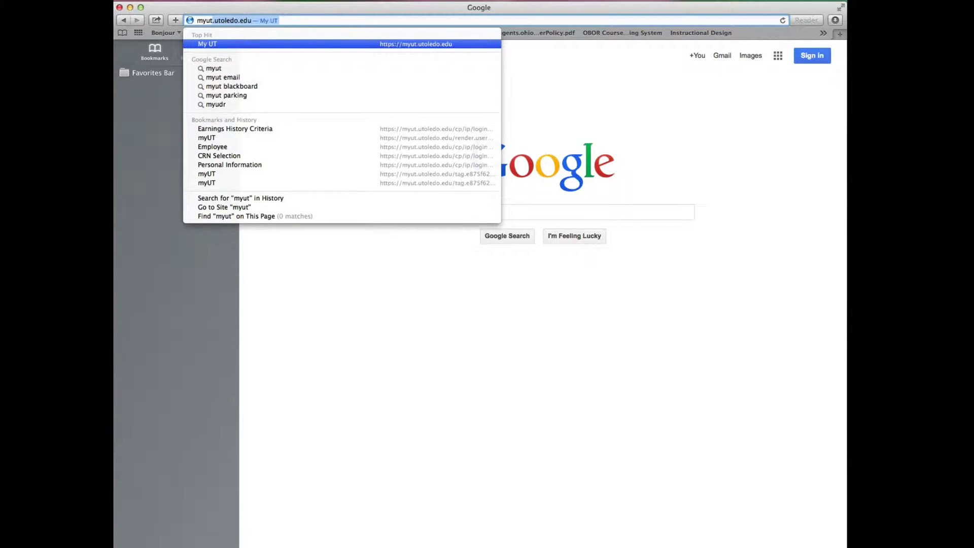
{"action": "type", "text": ".utoledo.edu"}
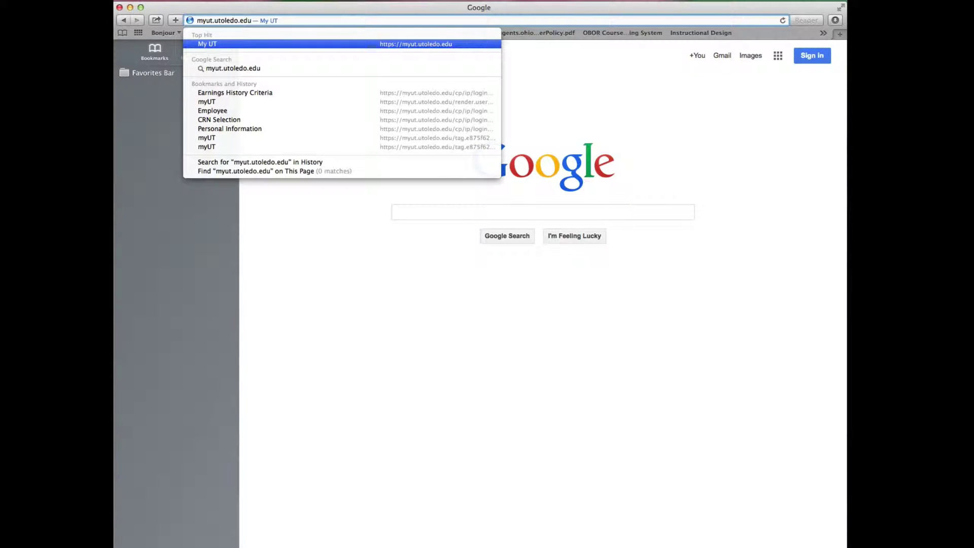
{"action": "key", "text": "Return"}
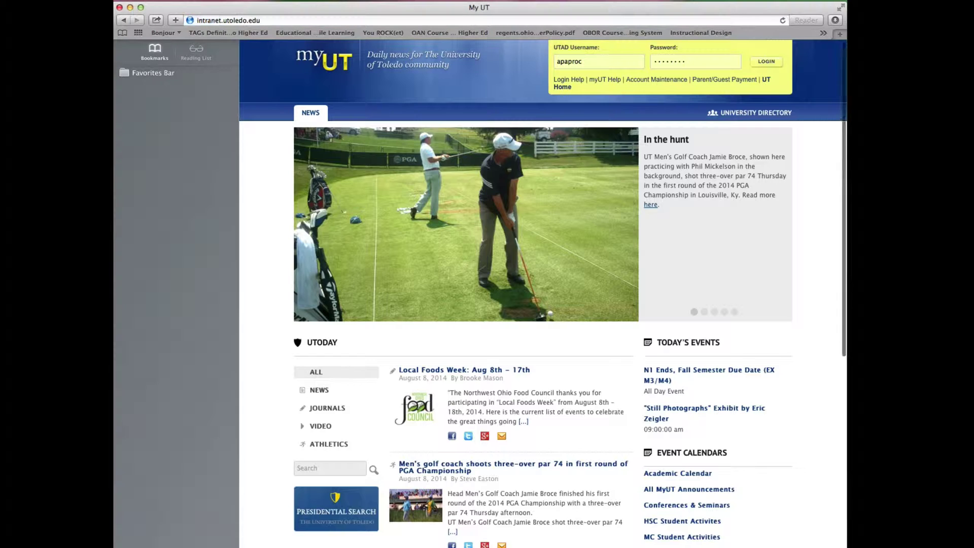
{"action": "left_click", "coordinate": [558, 63]}
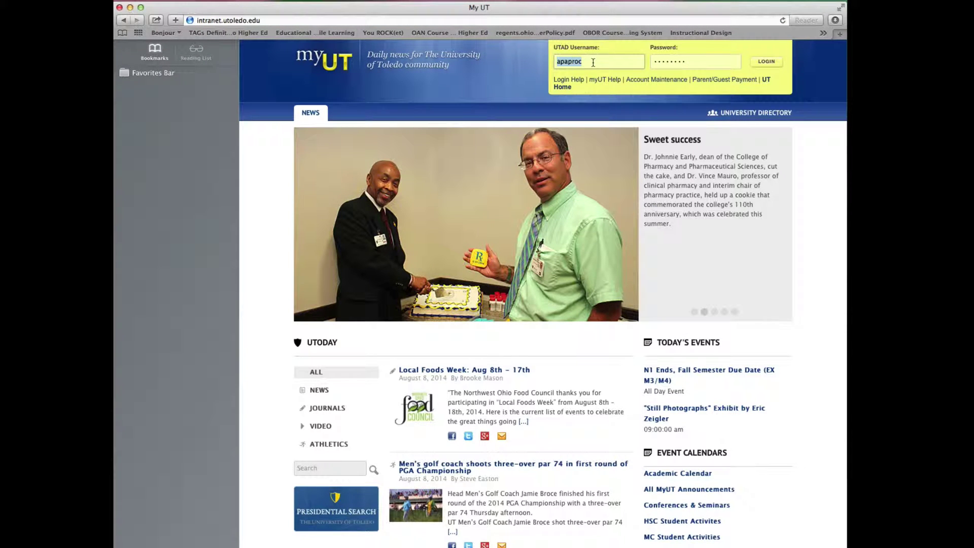
{"action": "key", "text": "Tab"}
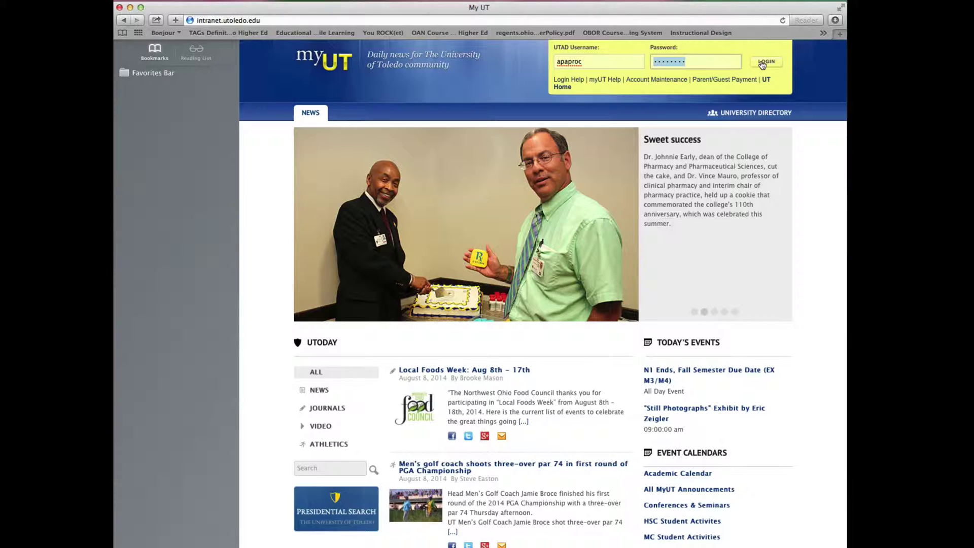
{"action": "left_click", "coordinate": [764, 63]}
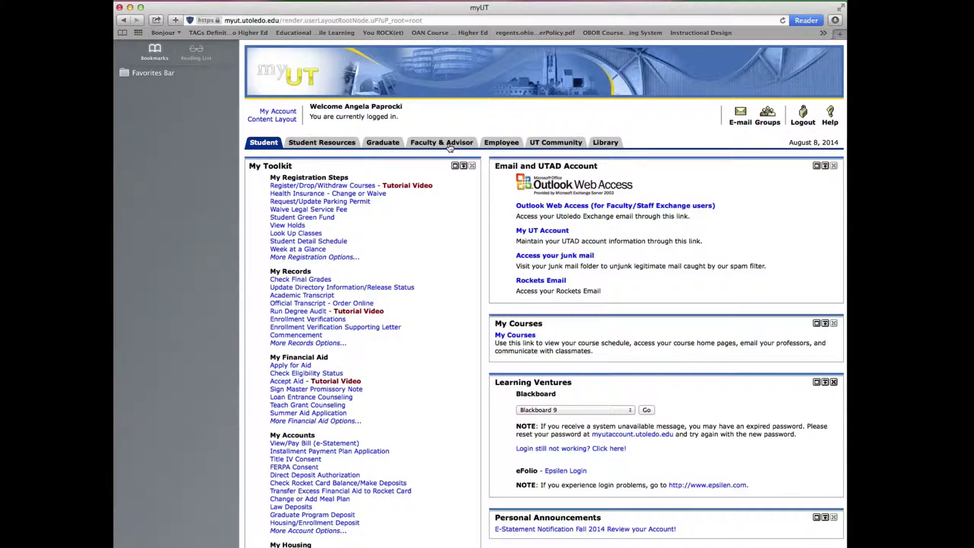
{"action": "left_click", "coordinate": [450, 144]}
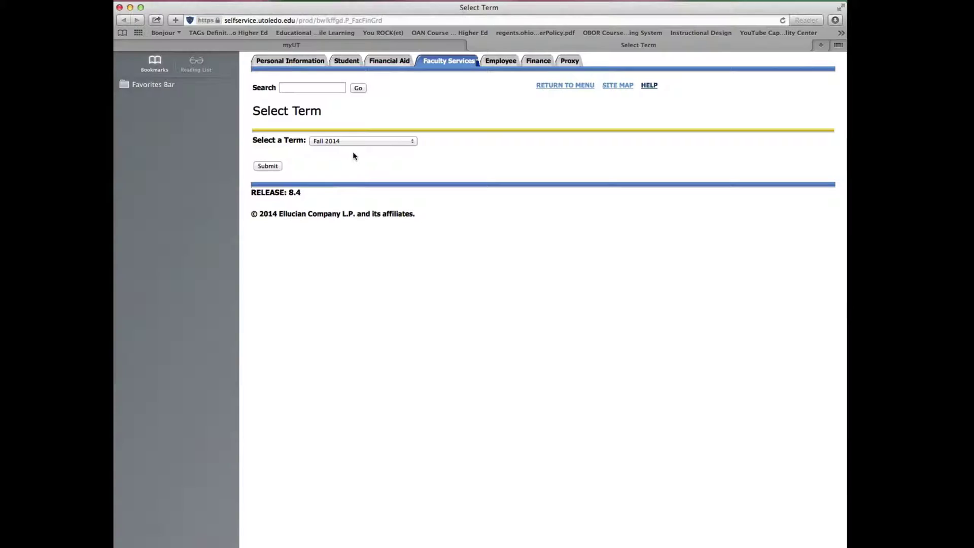
- Select the Summer 2014 term and open the final grades roster for SOC 1010 021
{"action": "left_click", "coordinate": [412, 145]}
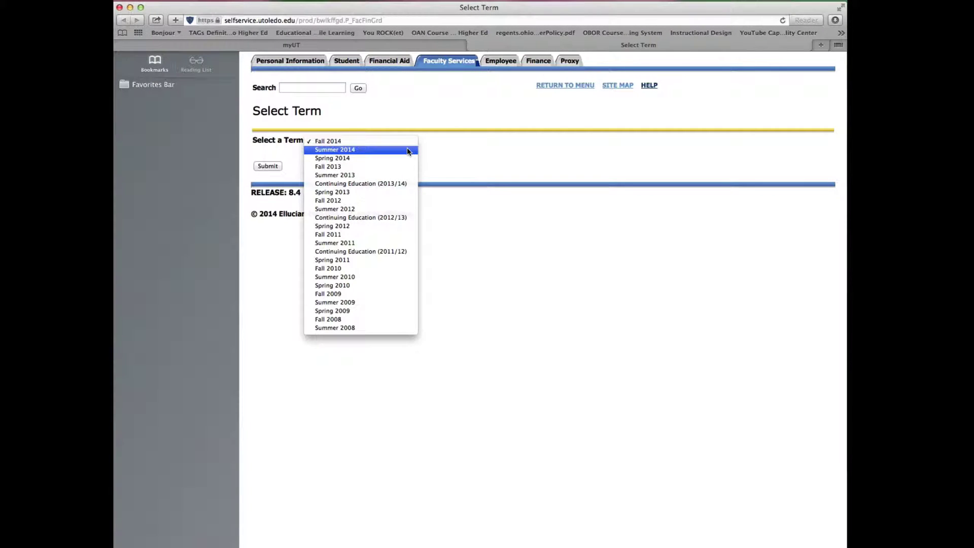
{"action": "left_click", "coordinate": [408, 150]}
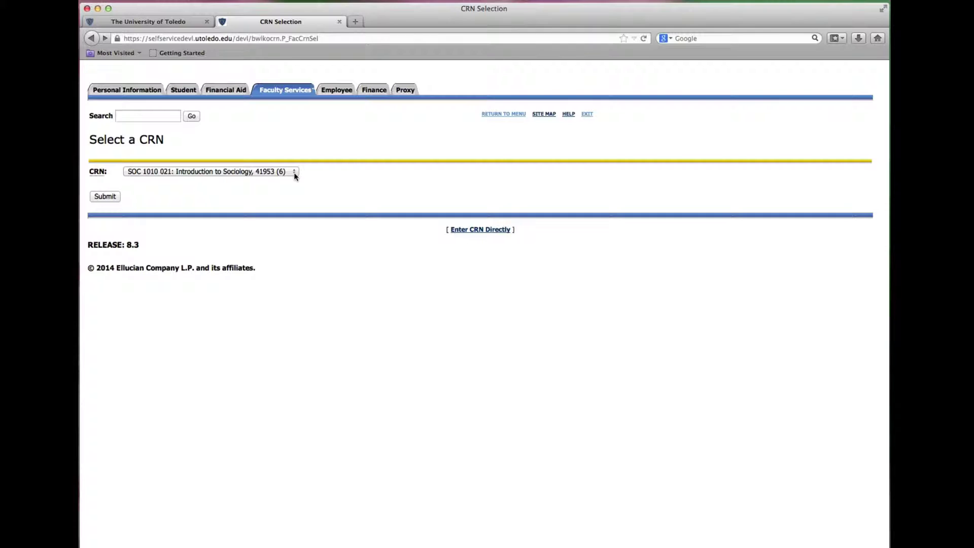
{"action": "left_click", "coordinate": [112, 199]}
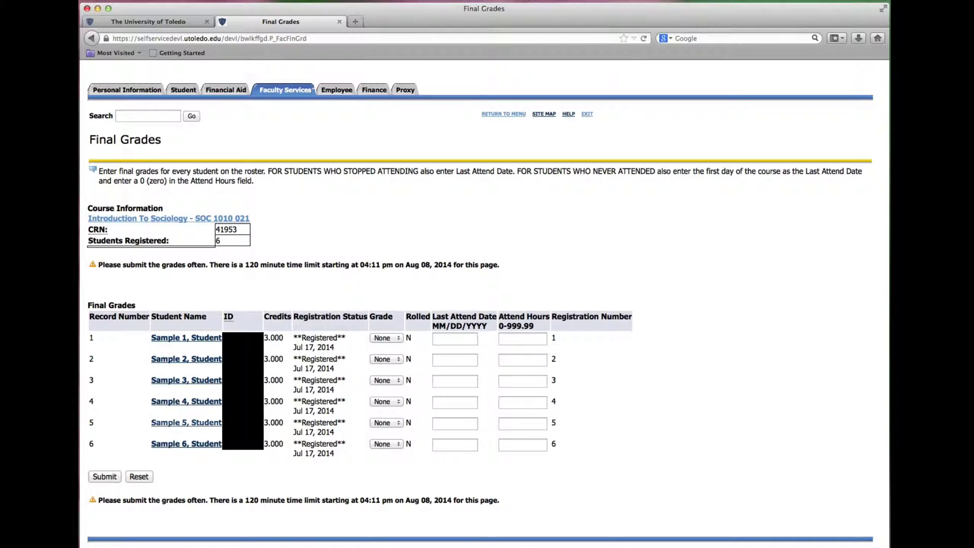
- Highlight the Registration Status and Grade column headings on the roster
{"action": "left_click_drag", "start_coordinate": [294, 316], "coordinate": [367, 317]}
{"action": "left_click", "coordinate": [301, 337]}
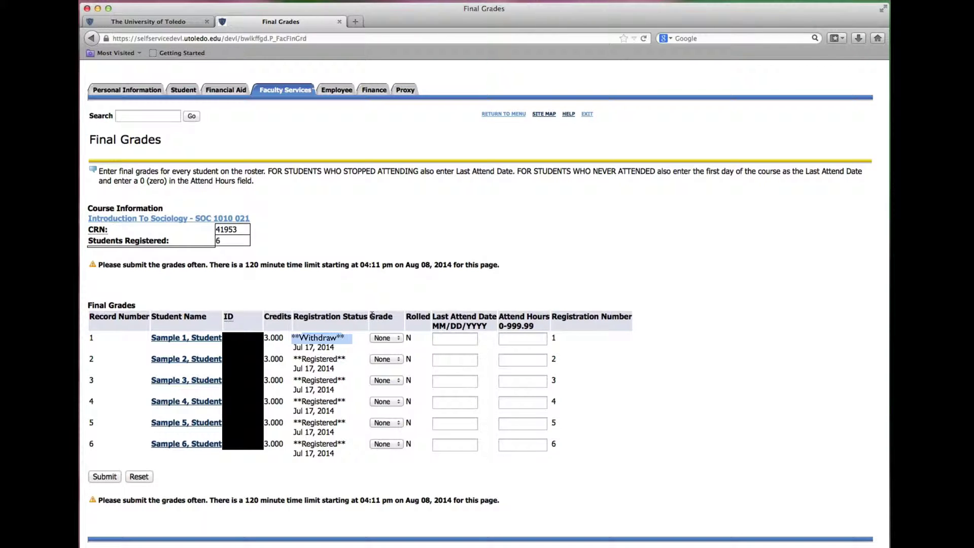
{"action": "left_click_drag", "start_coordinate": [371, 314], "coordinate": [392, 319]}
{"action": "left_click", "coordinate": [359, 343]}
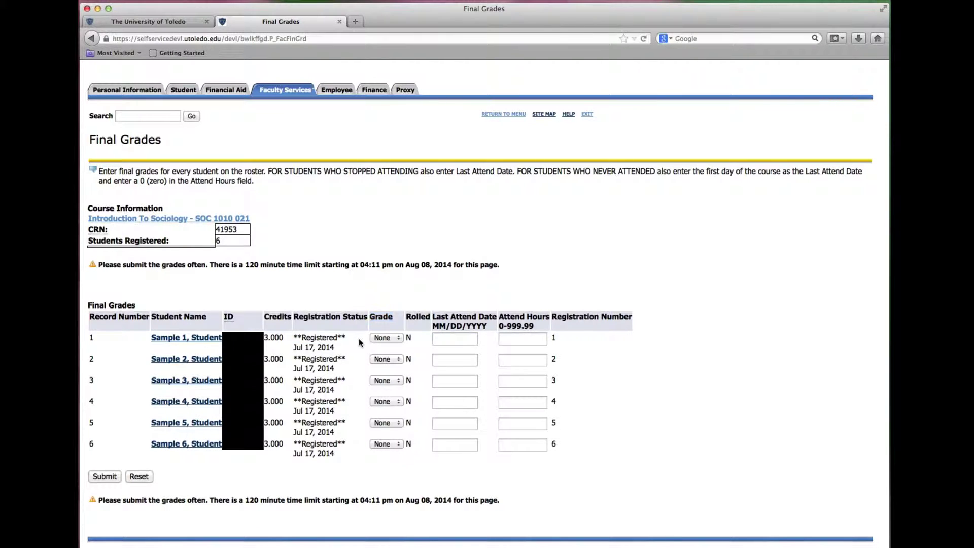
- Give students 1–4 final grades of A, B, B+ and B+
{"action": "left_click", "coordinate": [399, 339]}
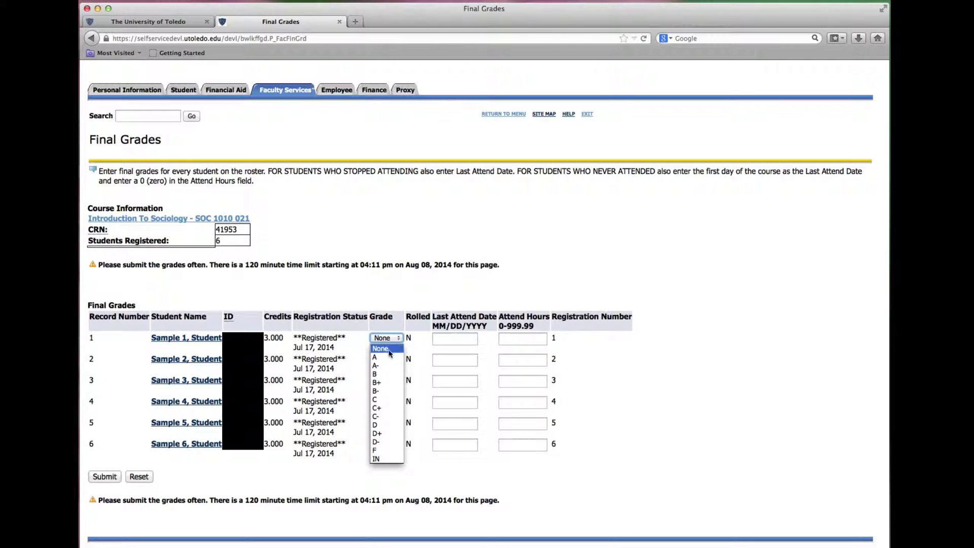
{"action": "left_click", "coordinate": [388, 358]}
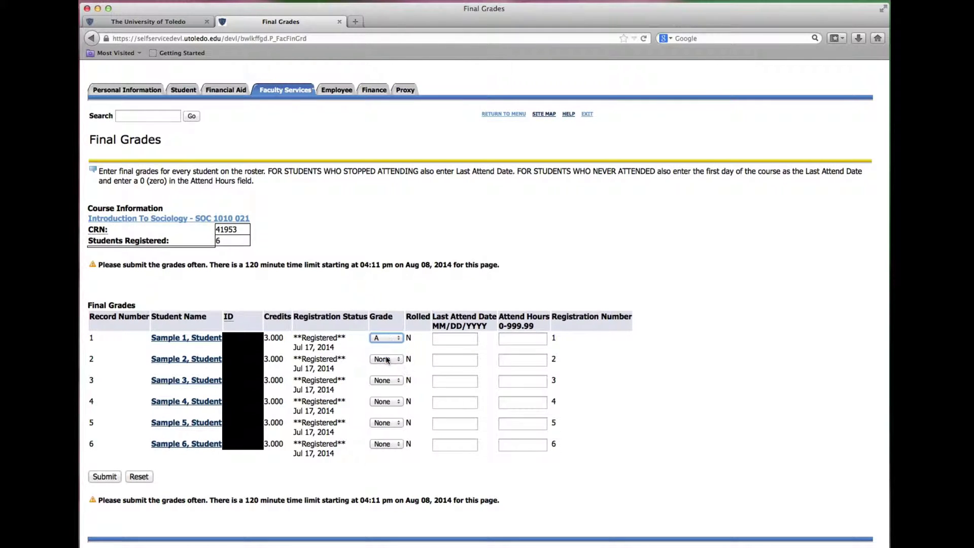
{"action": "left_click", "coordinate": [399, 360]}
{"action": "left_click", "coordinate": [376, 395]}
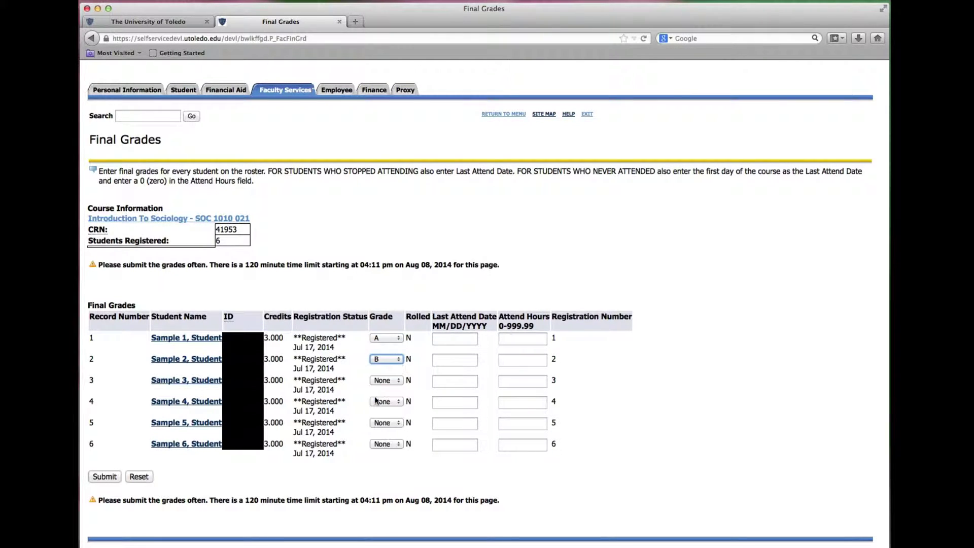
{"action": "left_click", "coordinate": [399, 381]}
{"action": "left_click", "coordinate": [377, 424]}
{"action": "left_click", "coordinate": [399, 402]}
{"action": "left_click", "coordinate": [382, 447]}
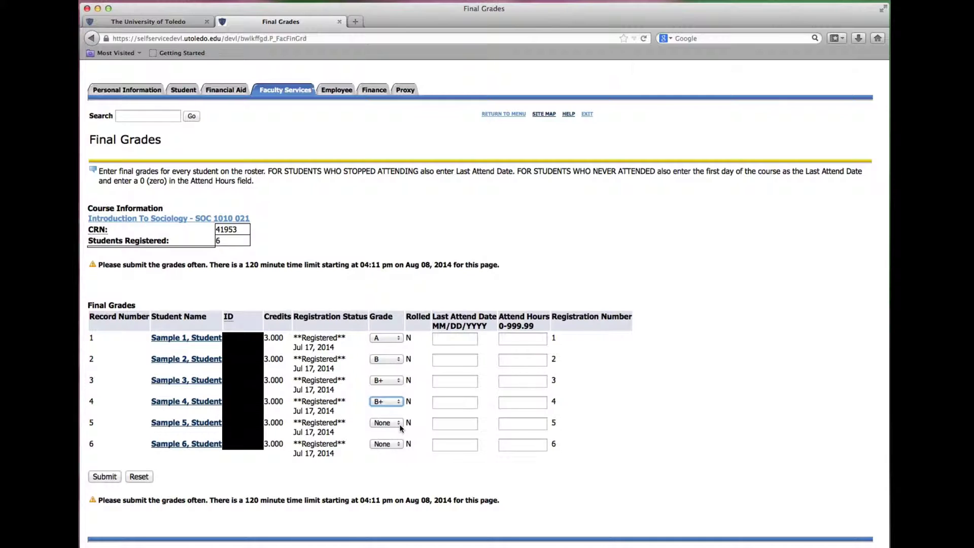
- Give student 5 an F with last attend date 06/20/2014
{"action": "left_click", "coordinate": [400, 424]}
{"action": "left_click", "coordinate": [386, 529]}
{"action": "left_click", "coordinate": [437, 425]}
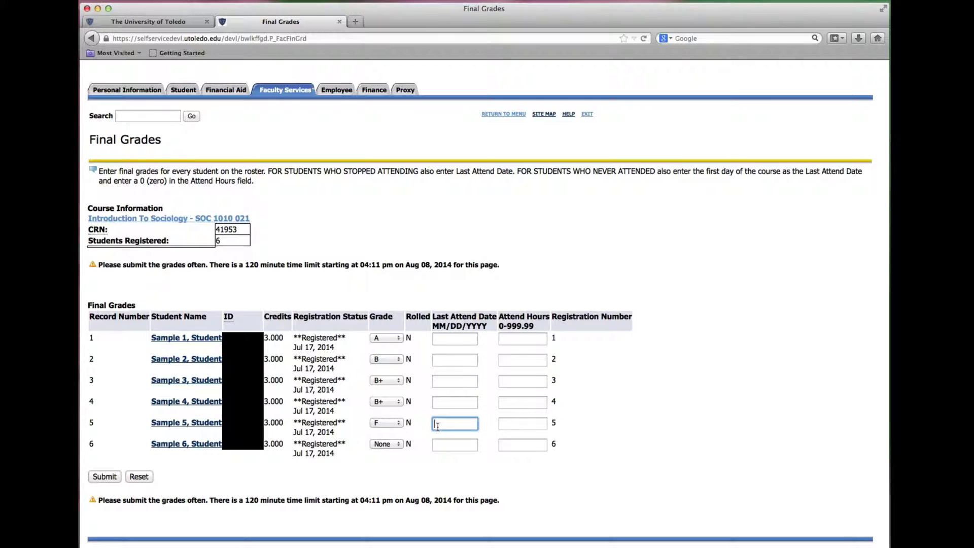
{"action": "type", "text": "06/20/2014"}
- Give student 6 an F with last attend date 05/12/2014 and 0 attend hours
{"action": "left_click", "coordinate": [401, 447]}
{"action": "left_click", "coordinate": [415, 446]}
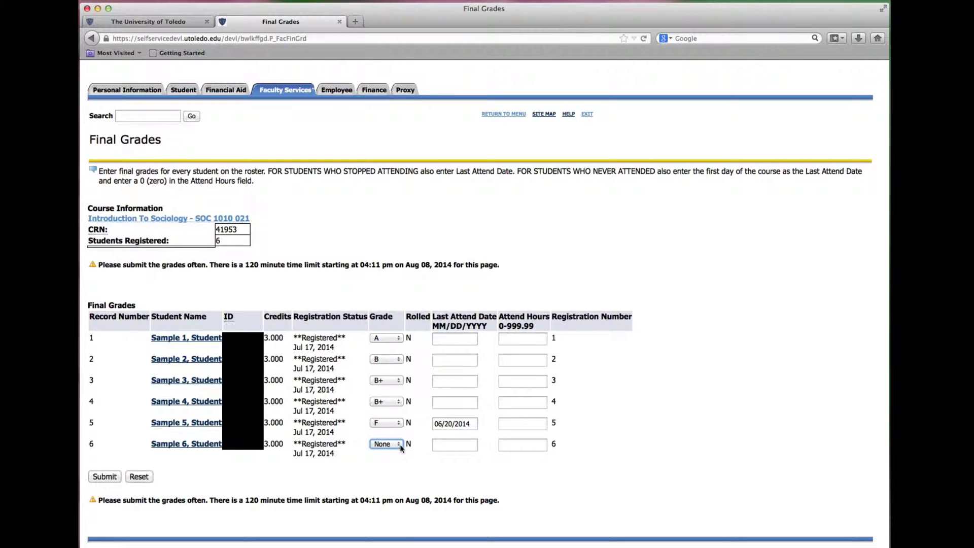
{"action": "left_click", "coordinate": [398, 446]}
{"action": "left_click", "coordinate": [380, 543]}
{"action": "left_click", "coordinate": [400, 445]}
{"action": "left_click", "coordinate": [400, 447]}
{"action": "left_click", "coordinate": [444, 441]}
{"action": "type", "text": "0"}
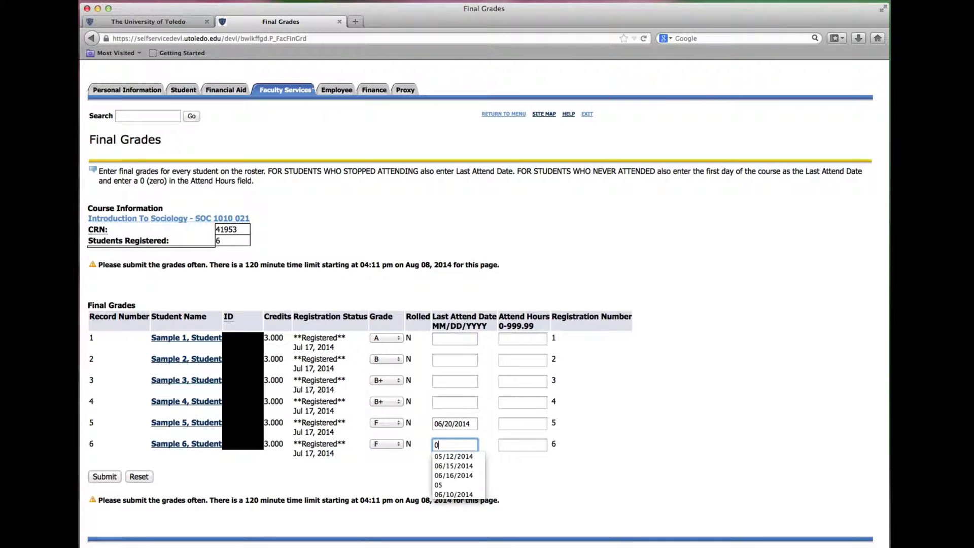
{"action": "type", "text": "5/12/"}
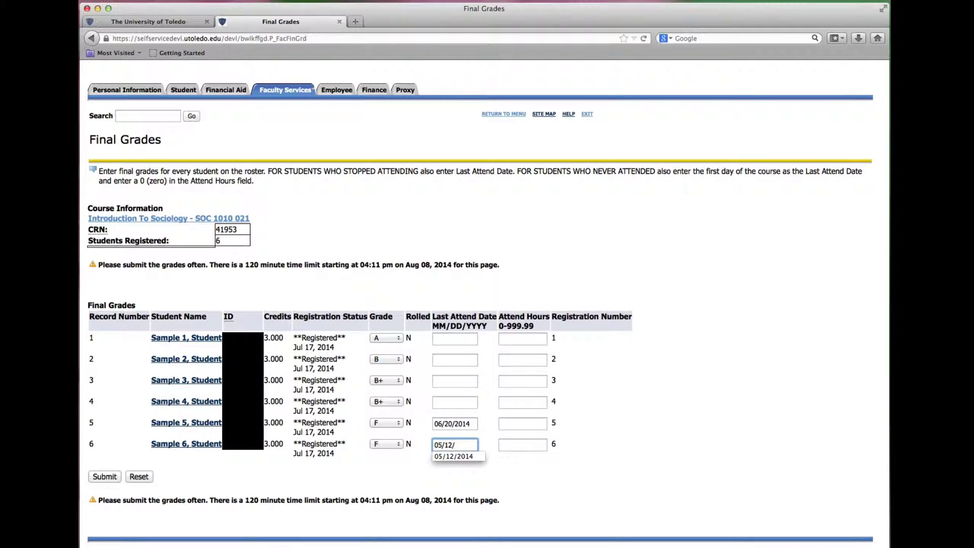
{"action": "type", "text": "2014"}
{"action": "left_click", "coordinate": [518, 445]}
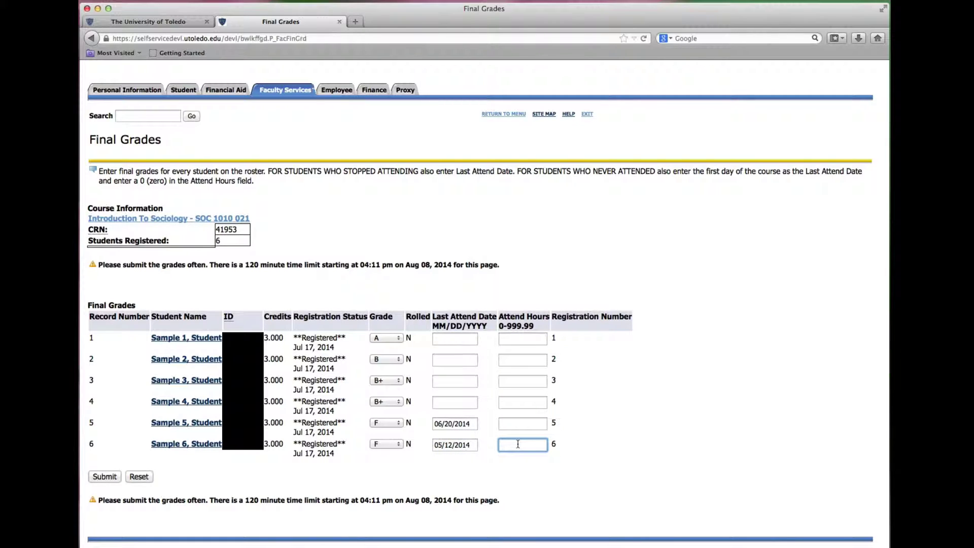
{"action": "type", "text": "0"}
- Submit the roster, saving all six grades: A, B, B+, B+, F, F
{"action": "left_click", "coordinate": [105, 477]}
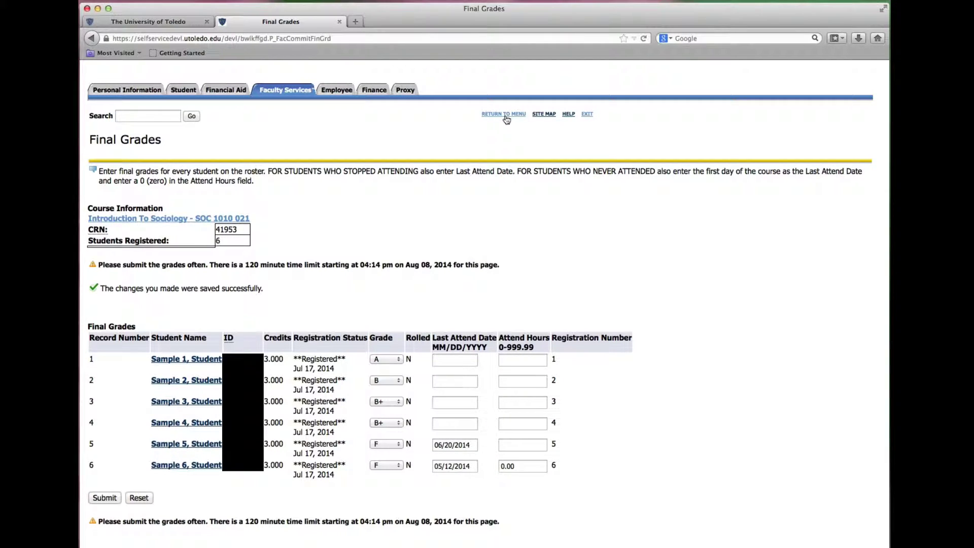
- Go back to the Faculty and Advisors menu
{"action": "left_click", "coordinate": [504, 115]}
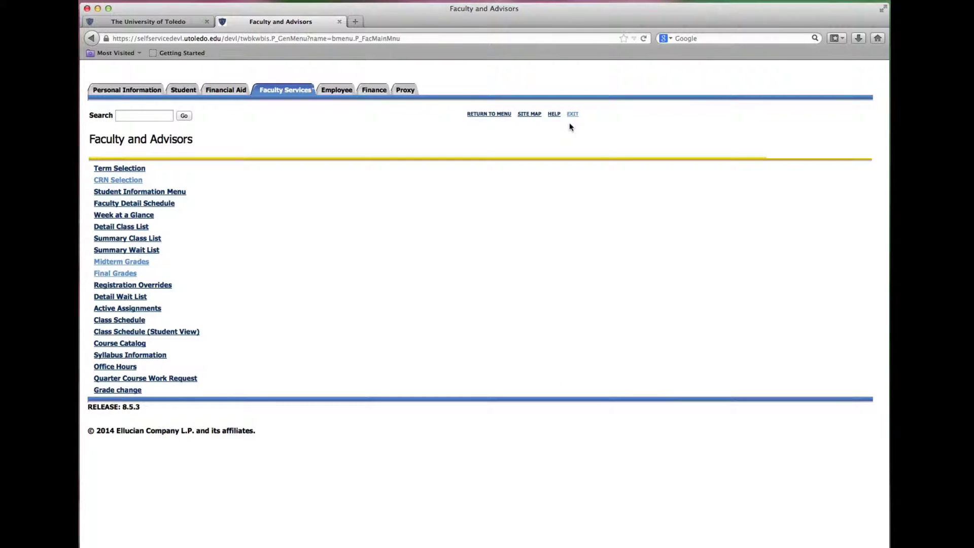